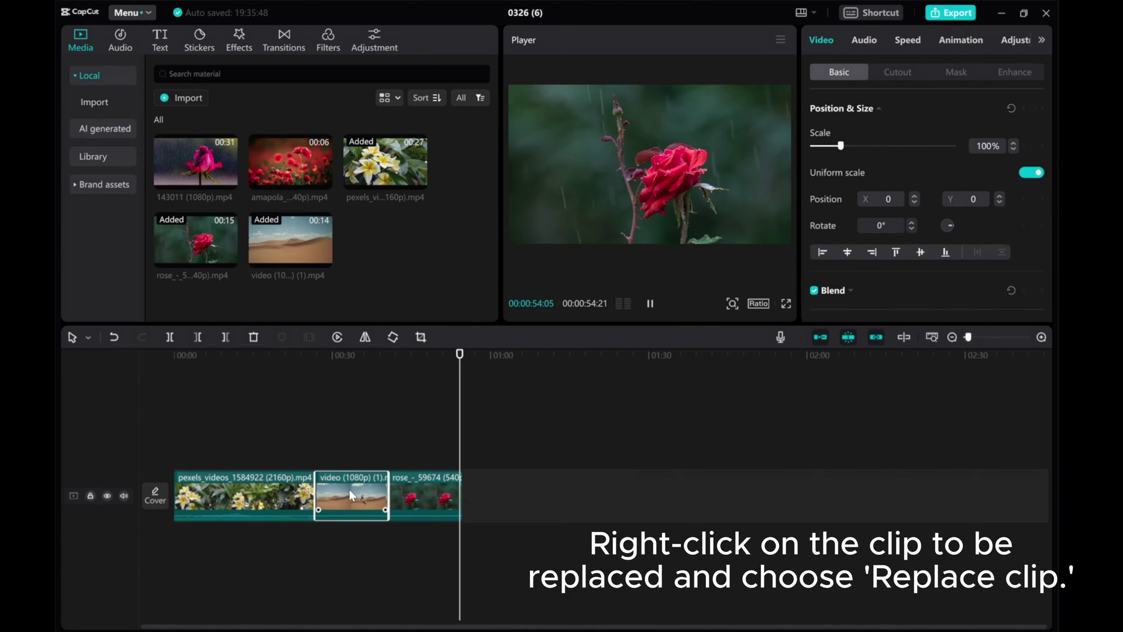
{"action": "right_click", "coordinate": [349, 493]}
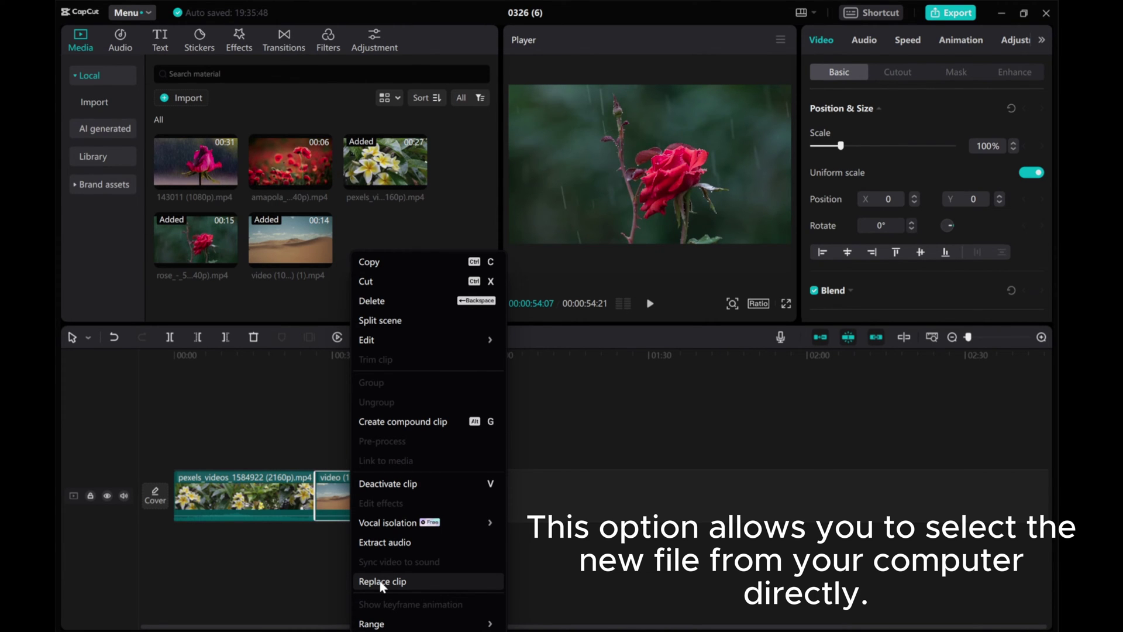
{"action": "left_click", "coordinate": [381, 582]}
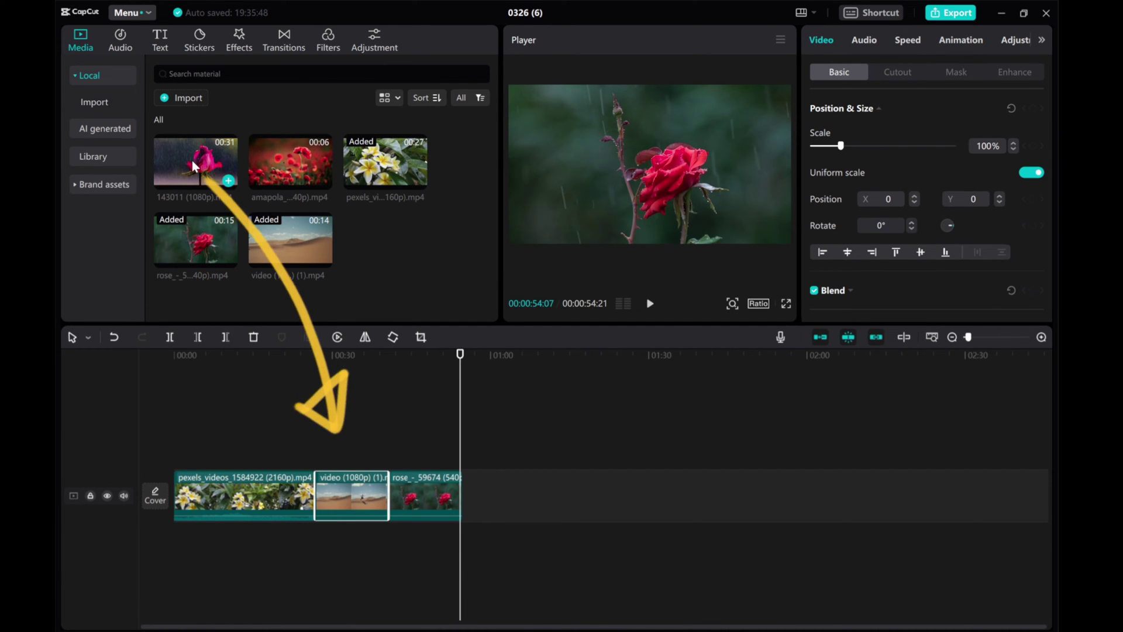
Preview the rose and poppies clips, try poppies on the desert clip, then drag the pink rose there
{"action": "left_click", "coordinate": [192, 161]}
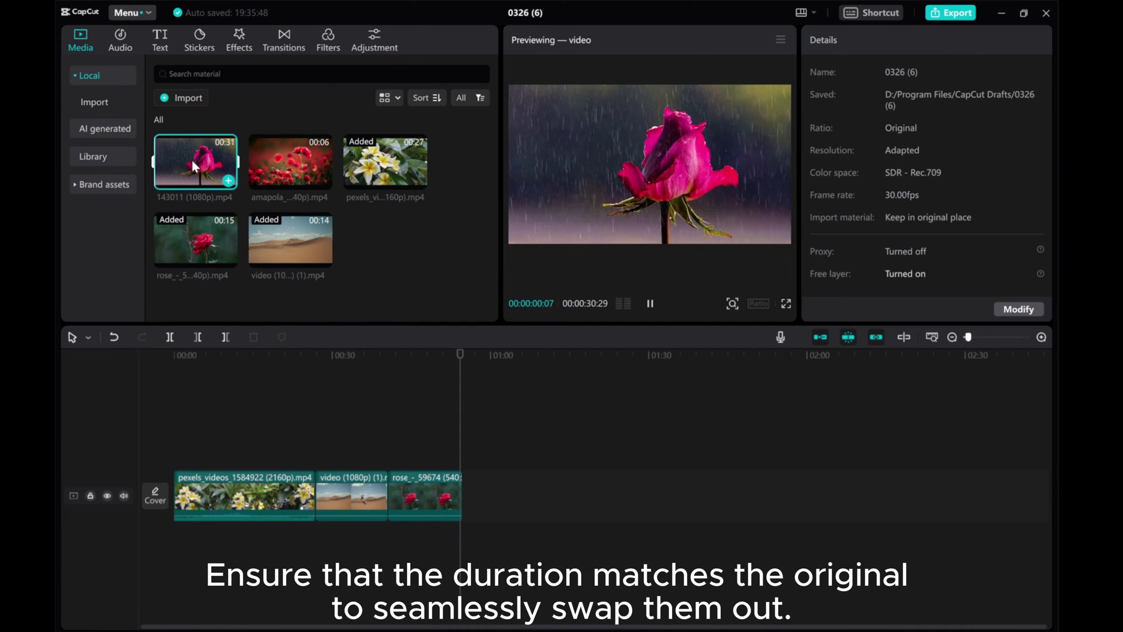
{"action": "left_click", "coordinate": [283, 165]}
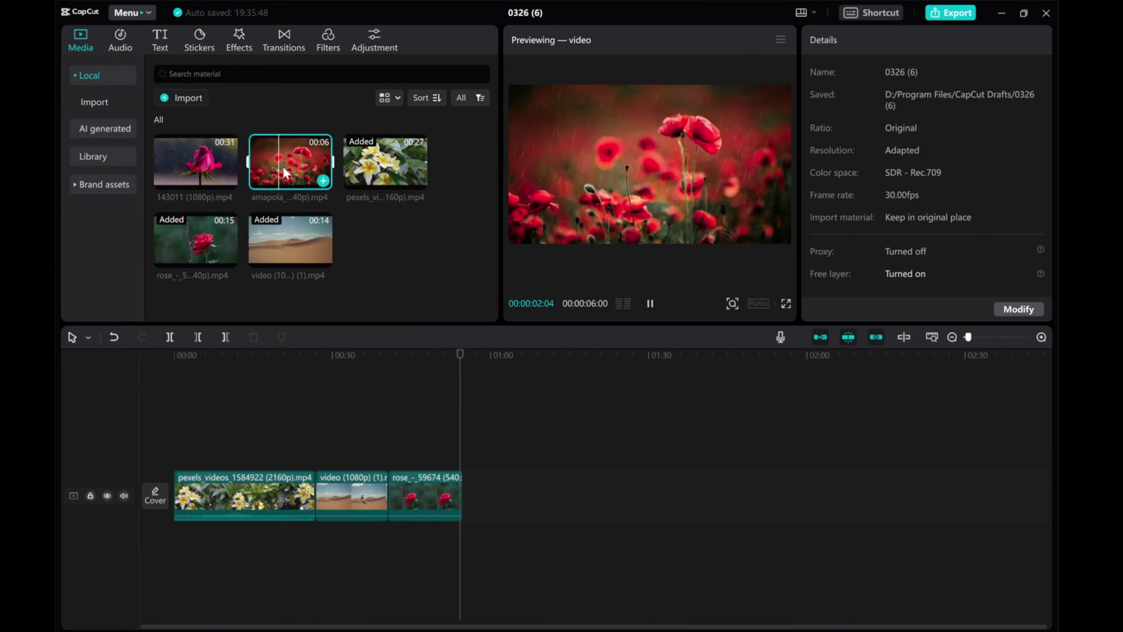
{"action": "left_click_drag", "start_coordinate": [282, 166], "coordinate": [339, 492]}
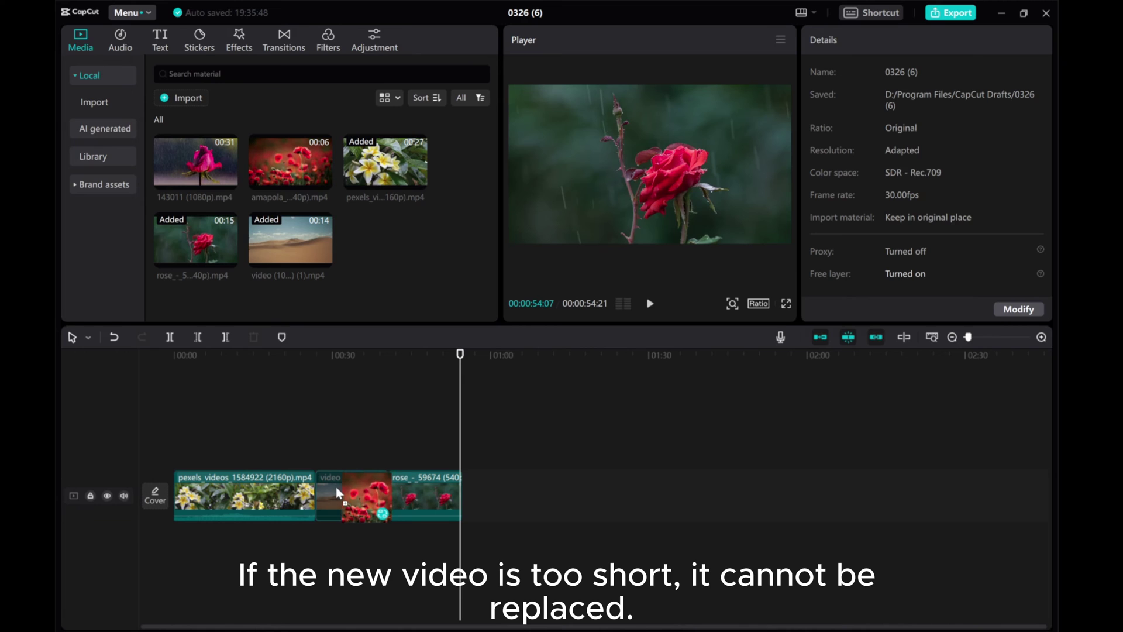
{"action": "left_click_drag", "start_coordinate": [336, 487], "coordinate": [335, 487]}
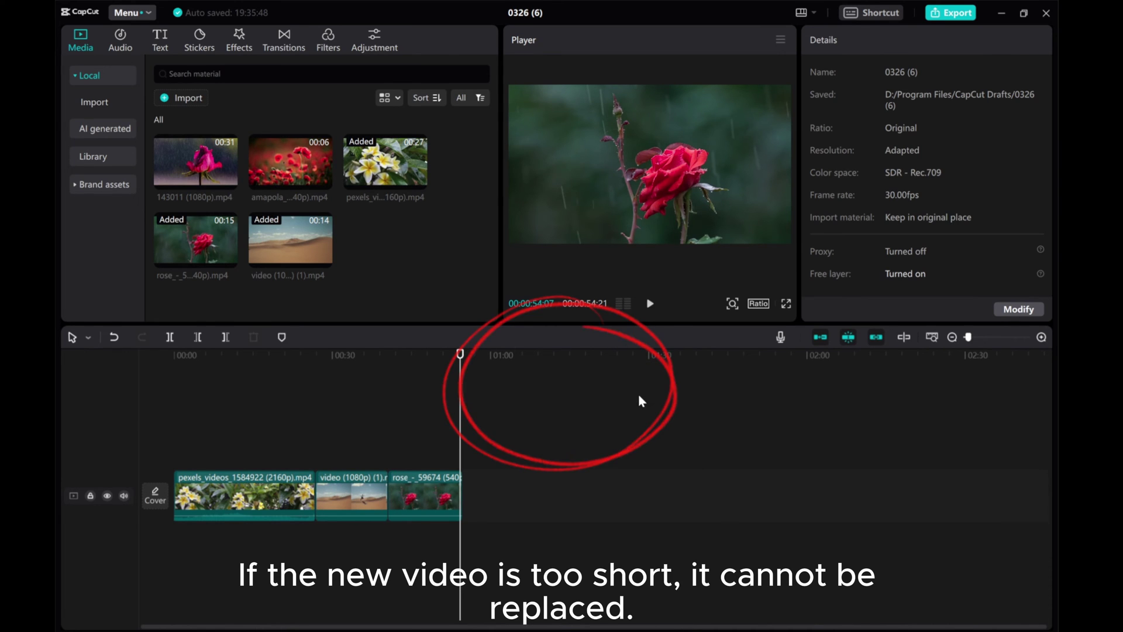
{"action": "left_click_drag", "start_coordinate": [183, 160], "coordinate": [330, 490]}
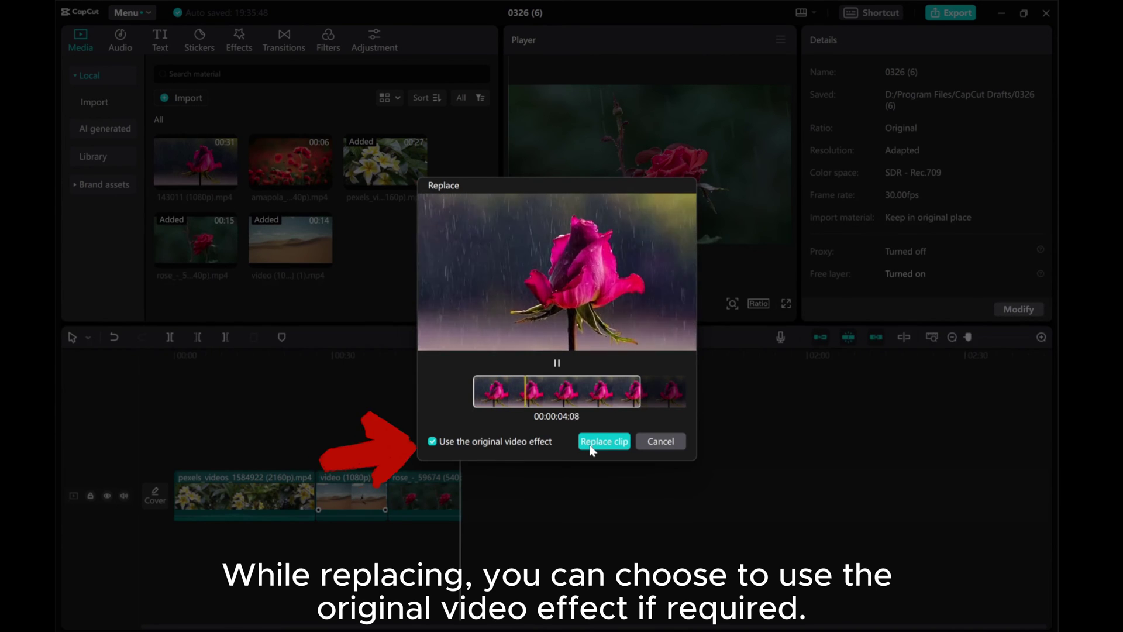
Swap in the pink rose-in-rain clip with 'Use the original video effect' ticked
{"action": "left_click", "coordinate": [431, 441]}
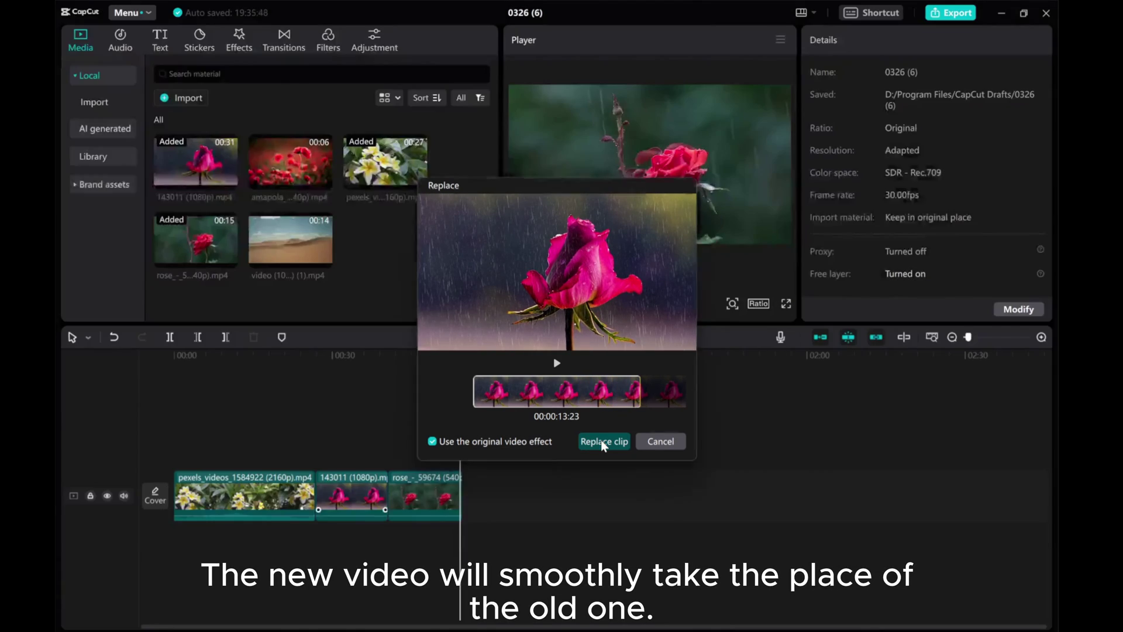
{"action": "left_click", "coordinate": [600, 442]}
Play the edited sequence from the first flower clip
{"action": "left_click_drag", "start_coordinate": [459, 395], "coordinate": [298, 402]}
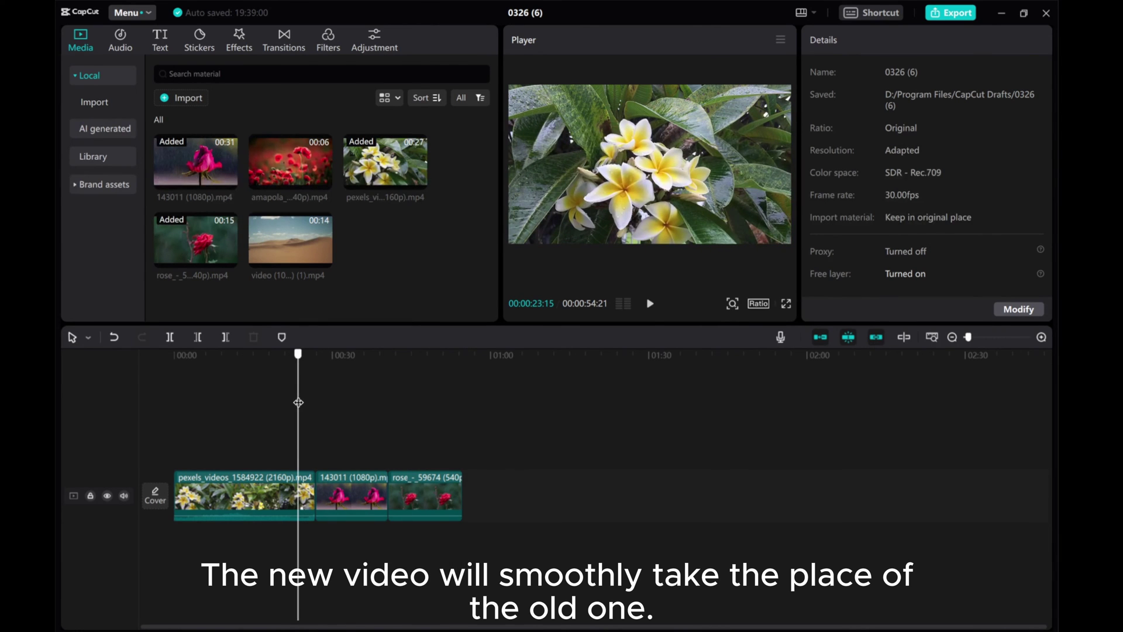
{"action": "left_click", "coordinate": [650, 304]}
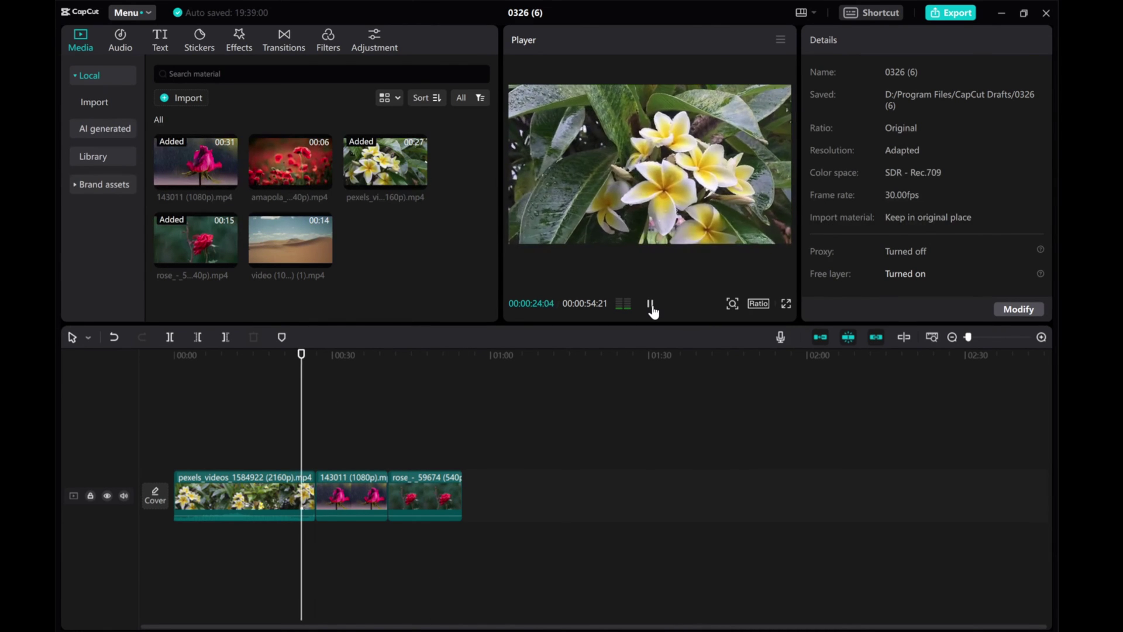